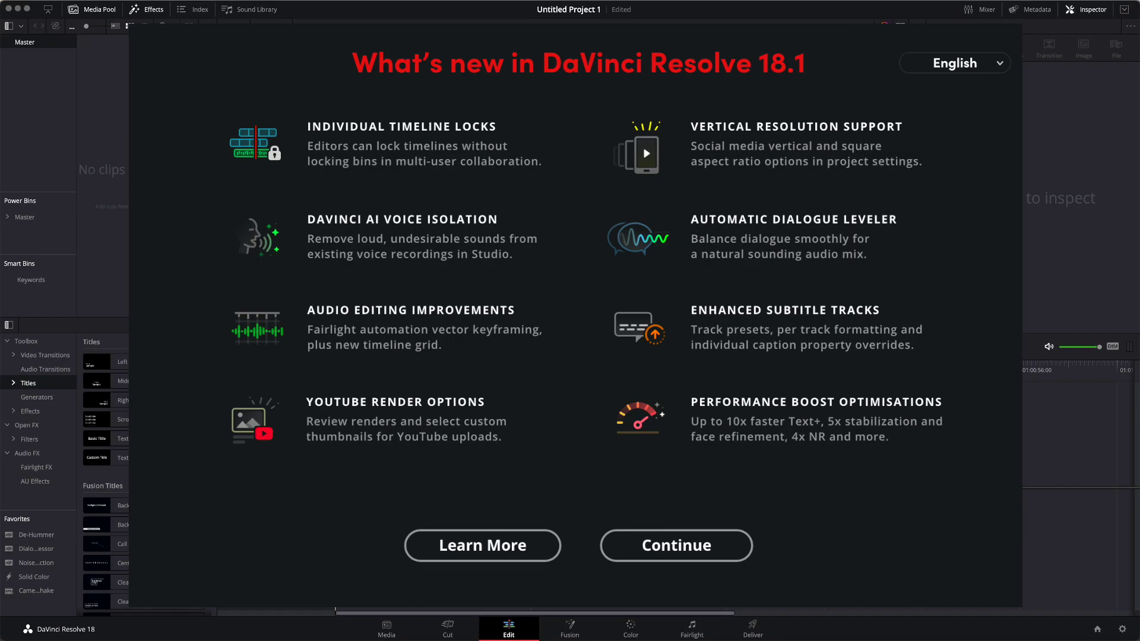
Dismiss the What's new splash screen with Continue to reach the empty Edit page.
click(676, 545)
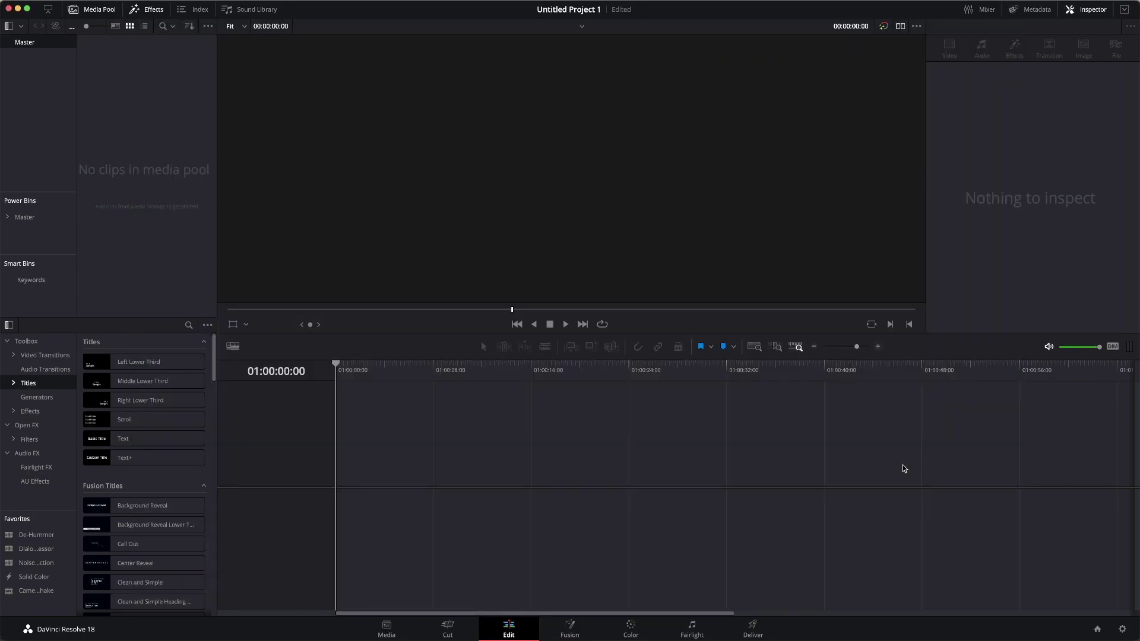
In Project Settings, toggle Use vertical resolution on and off for the 1920 x 1080 timeline.
click(1123, 629)
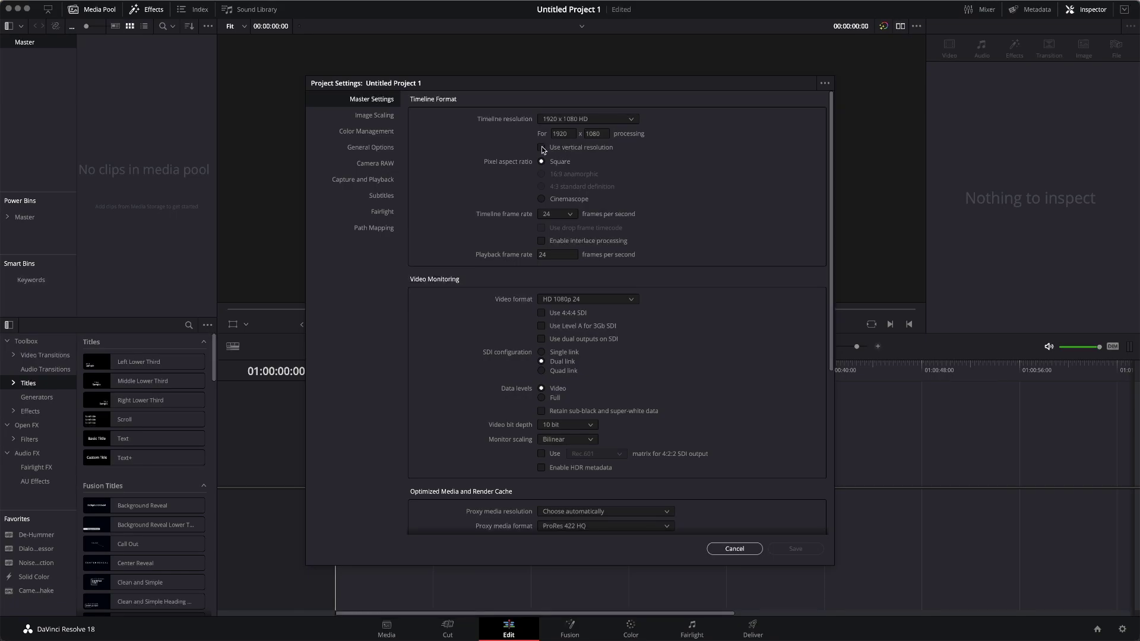
click(542, 148)
click(542, 148)
Set the timeline to 3840 x 2160 Ultra HD and toggle vertical 2160 x 3840 on and off.
click(542, 148)
click(561, 120)
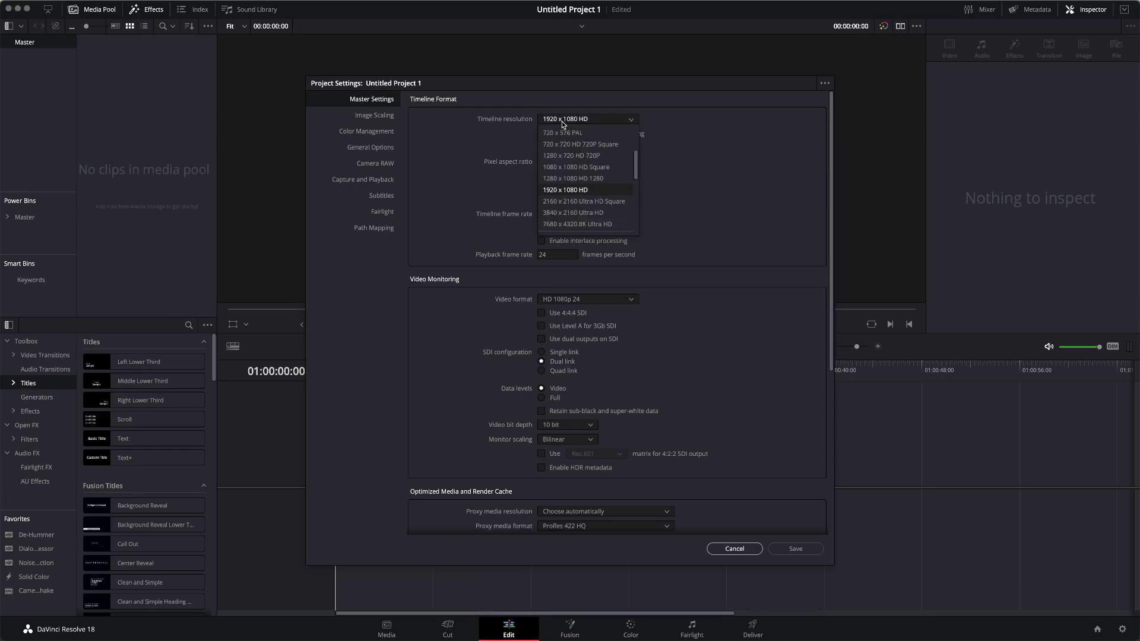
click(596, 214)
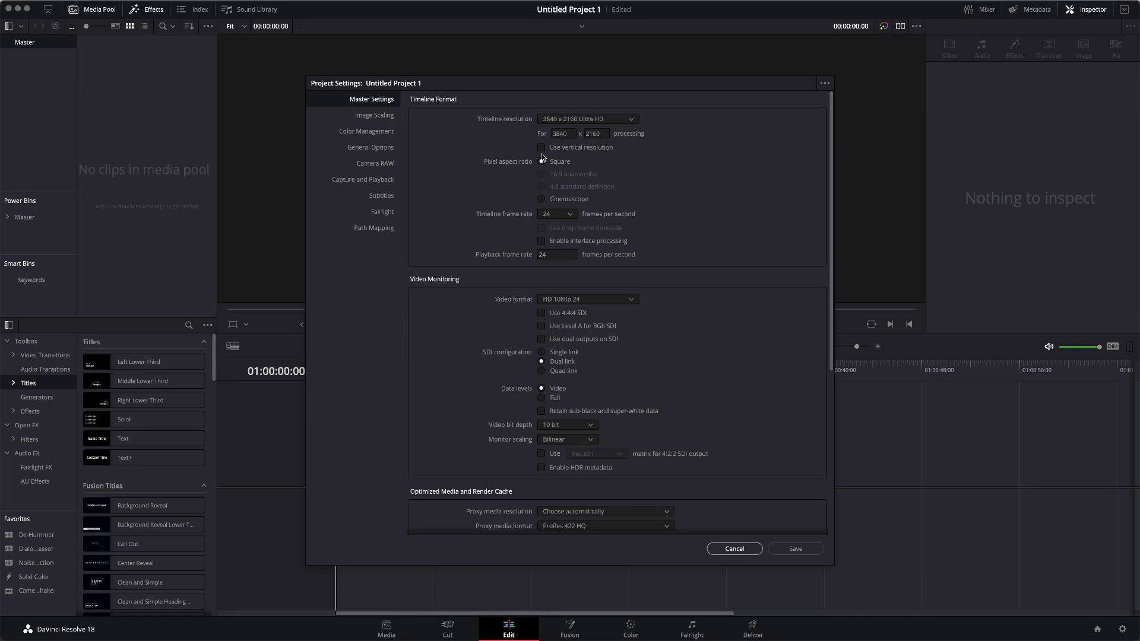
click(542, 148)
click(542, 148)
click(542, 148)
click(542, 148)
Set the timeline to 7680 x 4320 8K Ultra HD and make it vertical 4320 x 7680.
click(558, 119)
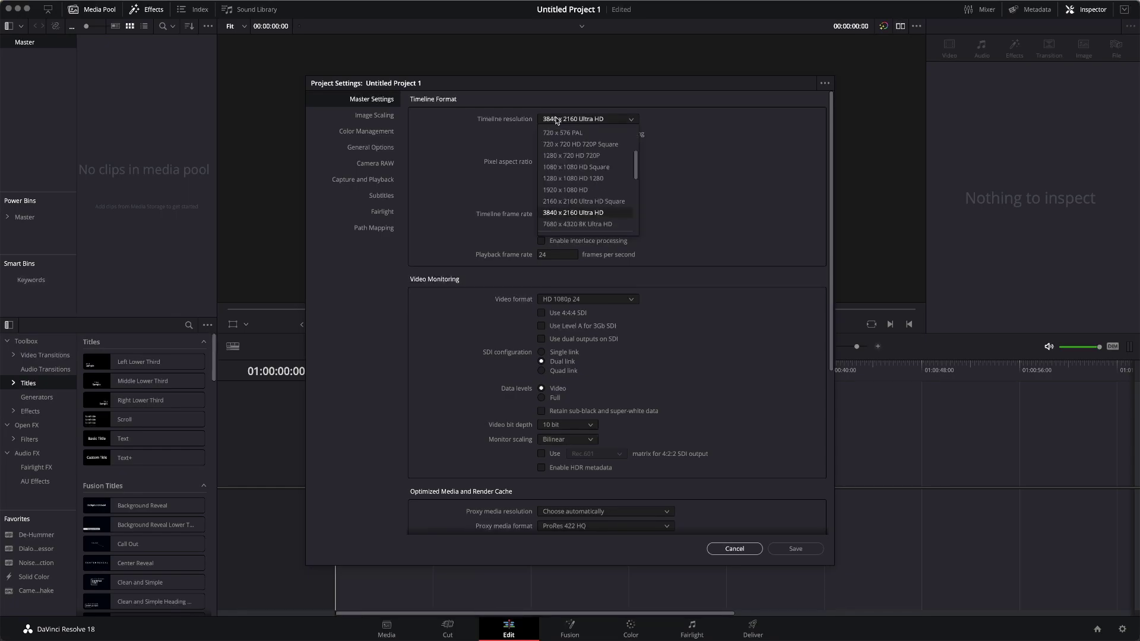
click(593, 223)
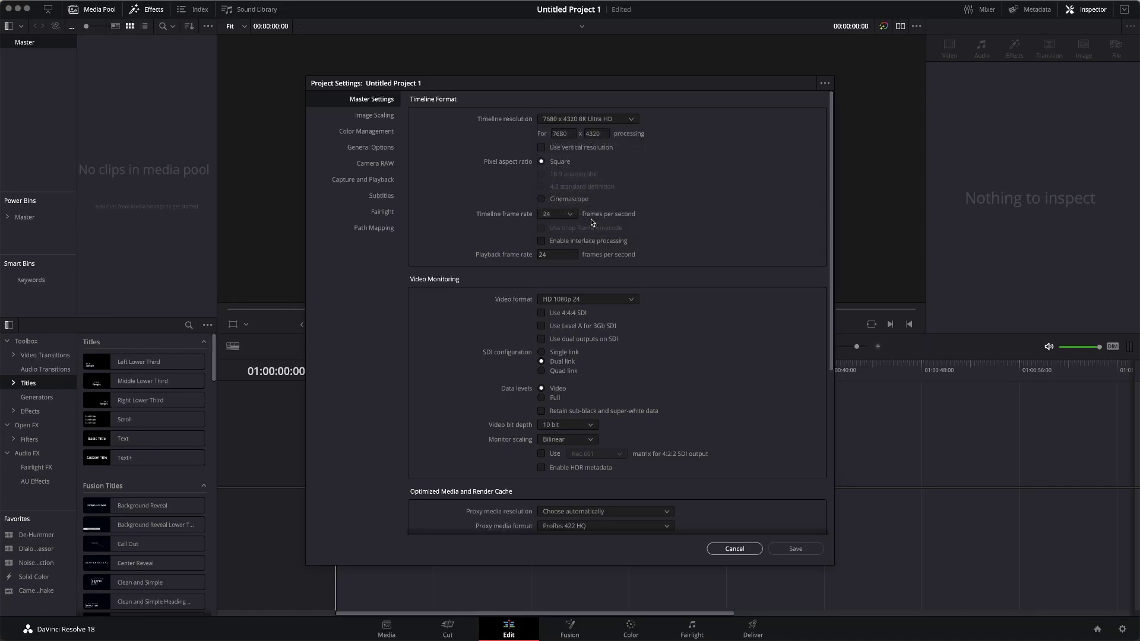
click(544, 148)
Set the timeline to 1920 x 1080 HD, tick Use vertical resolution for 1080 x 1920, and save.
click(558, 125)
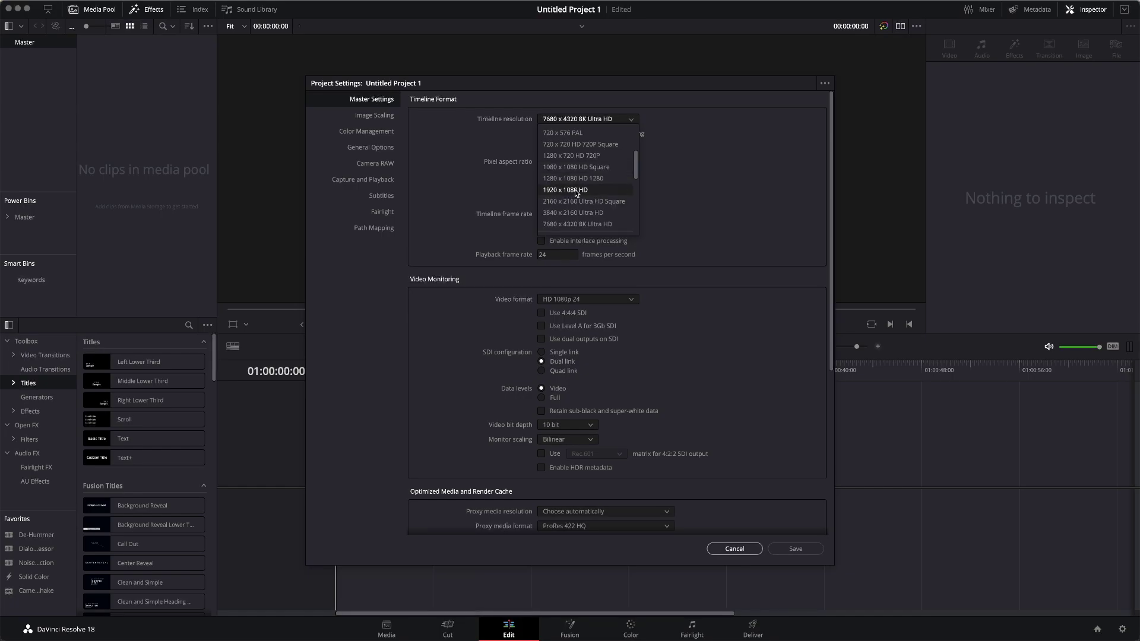
scroll(585, 192, up, 1)
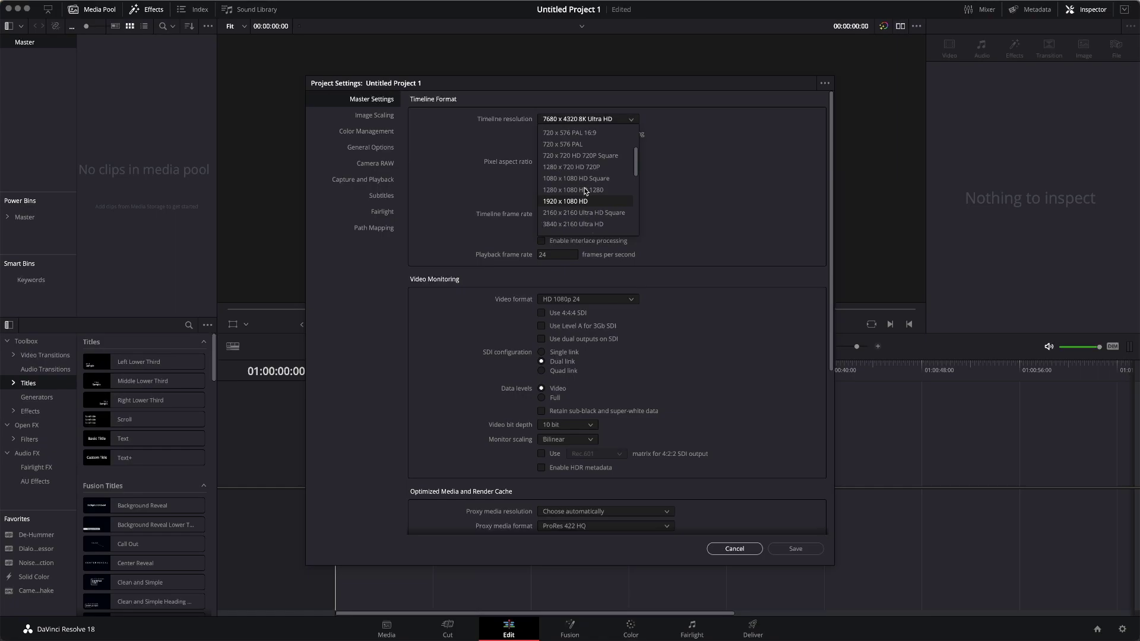
click(584, 202)
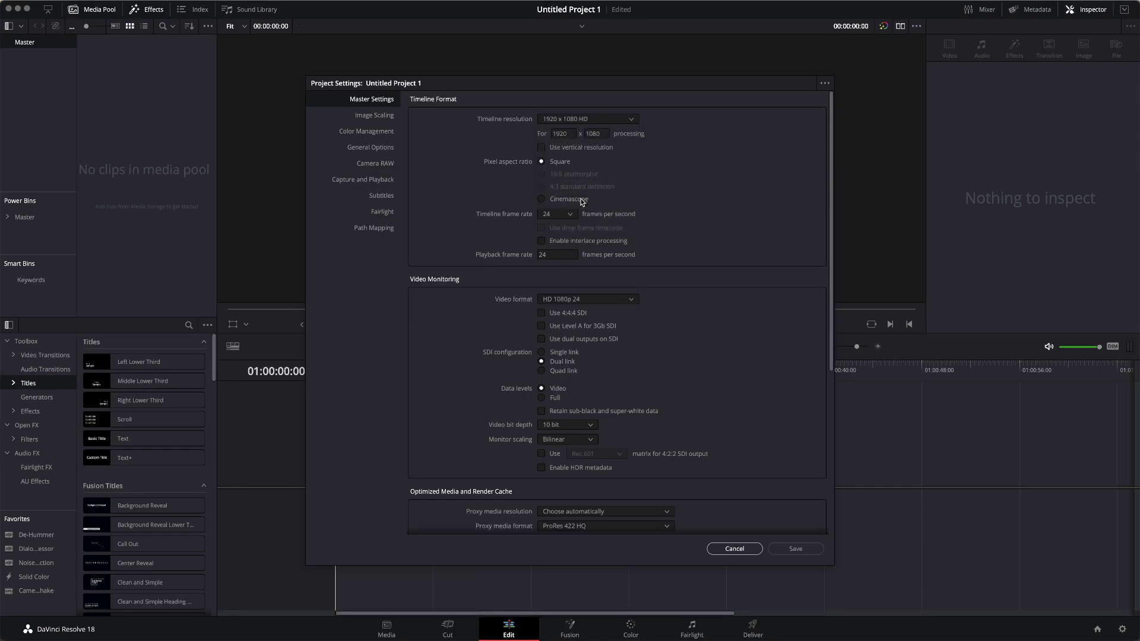
click(546, 148)
click(796, 547)
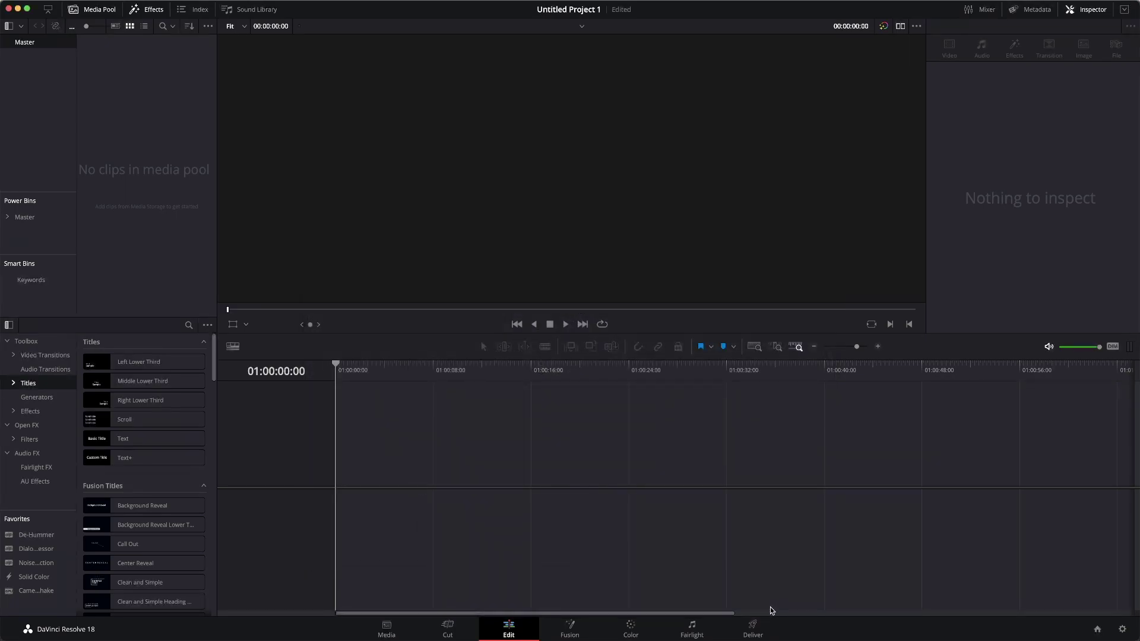
Go to the Deliver page and check the Custom Export render resolution of 1080 x 1920 HD.
click(764, 623)
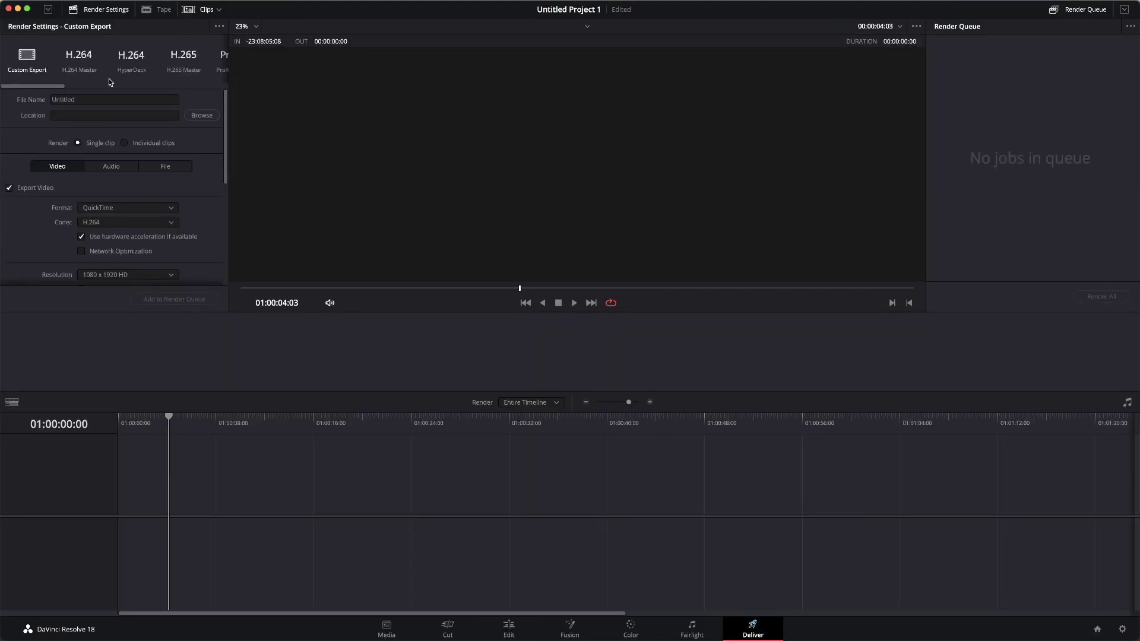
drag(25, 89, 1, 98)
scroll(38, 113, down, 1)
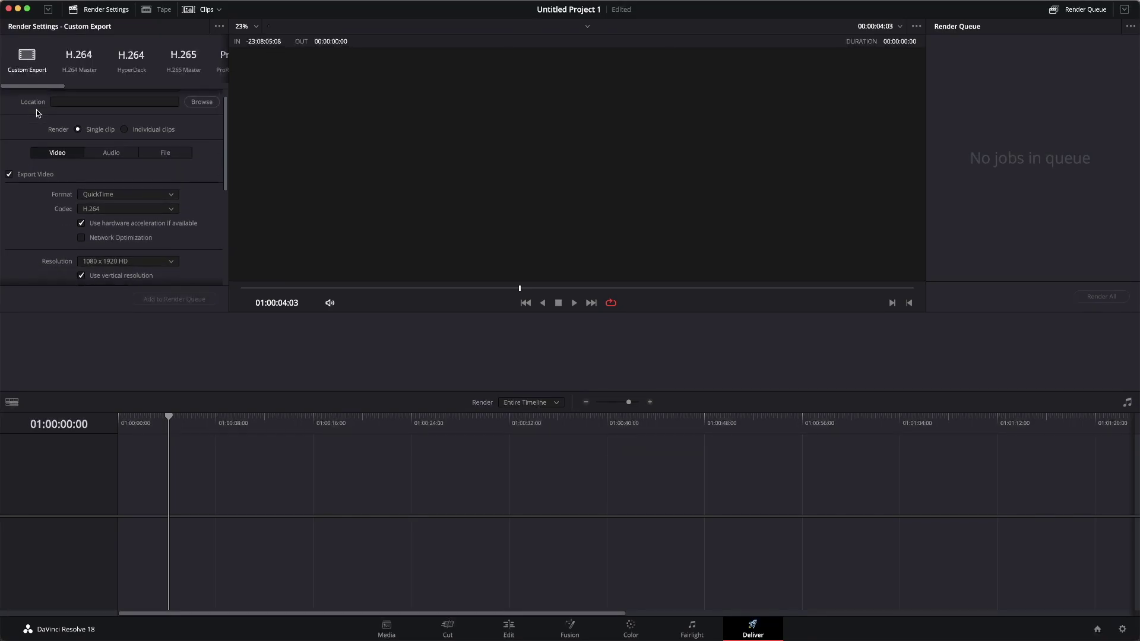
scroll(38, 113, up, 1)
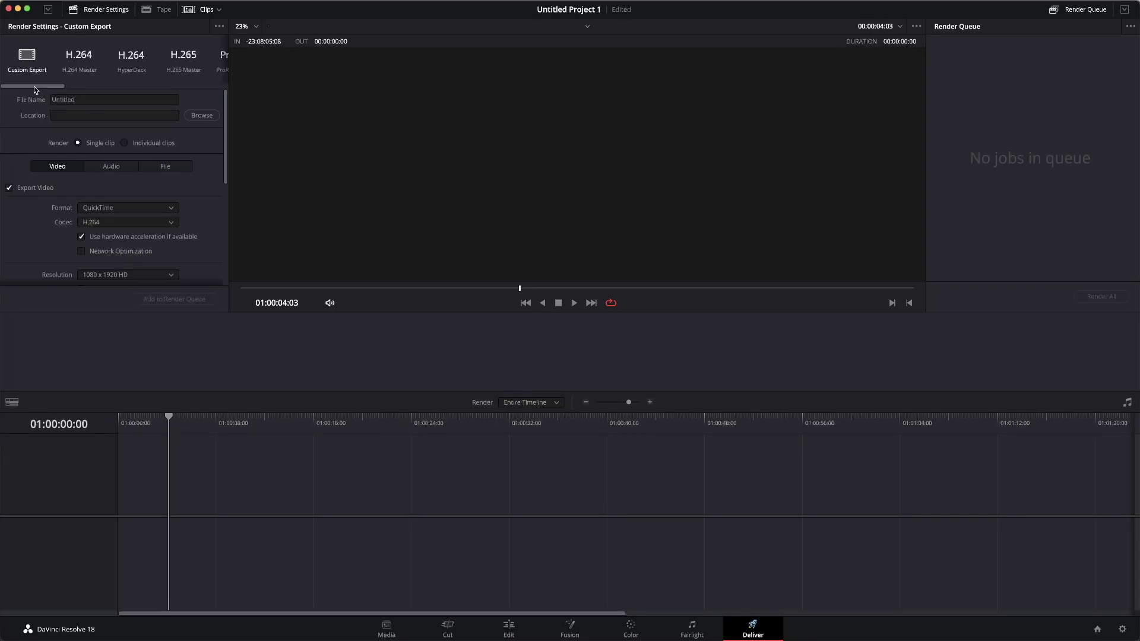
Tick Use vertical resolution in Render Settings so Custom Export outputs 1080 x 1920 HD.
scroll(140, 192, down, 2)
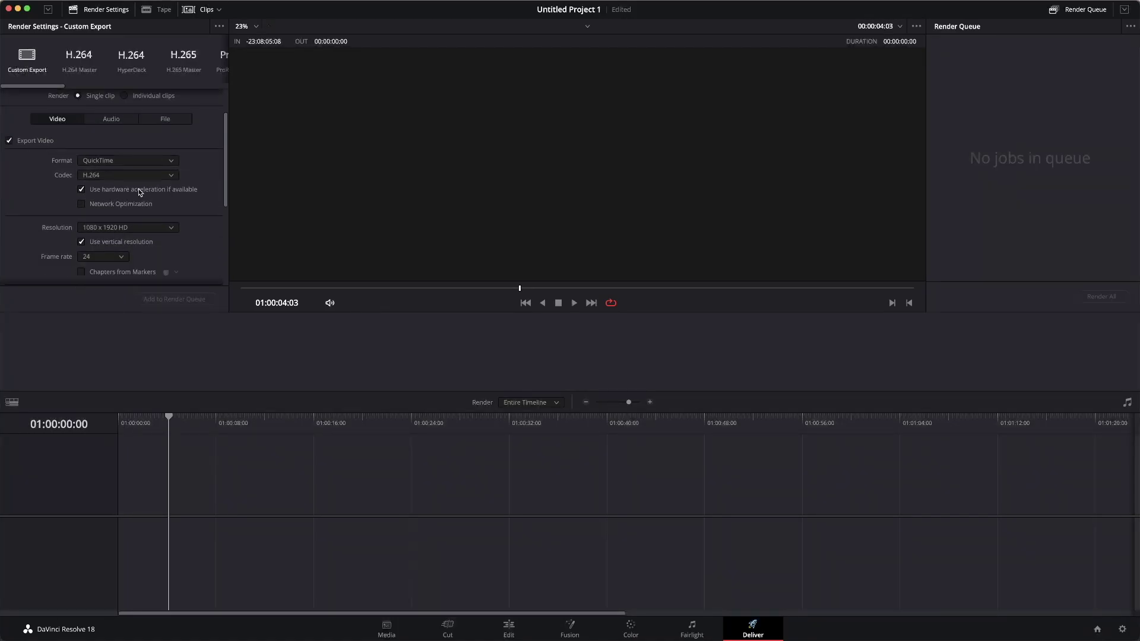
scroll(140, 192, down, 1)
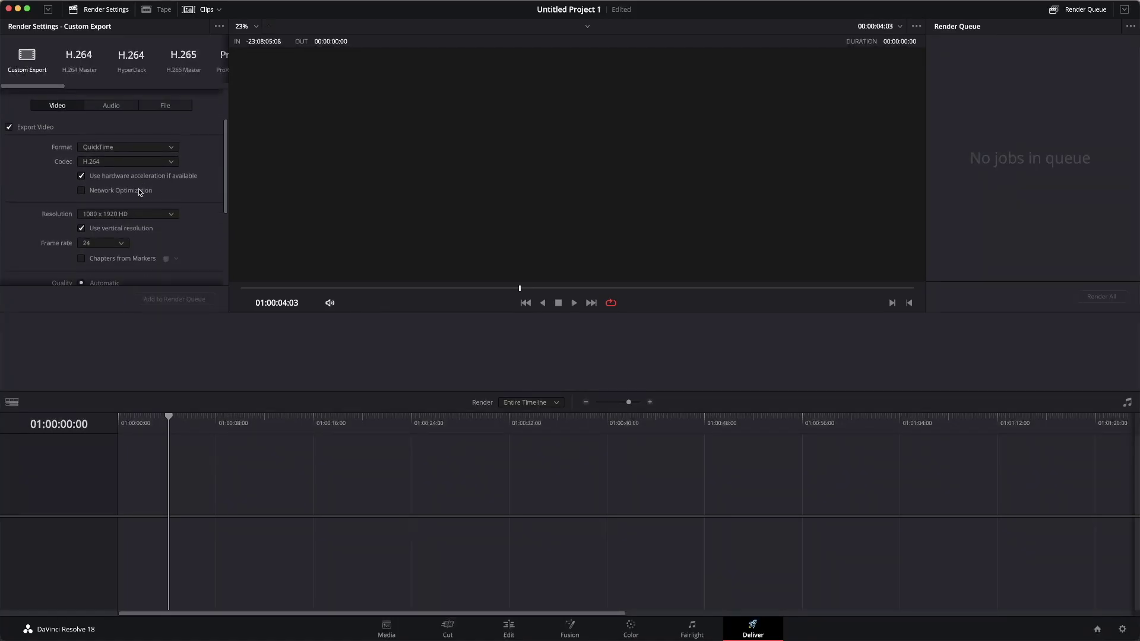
click(82, 232)
scroll(108, 230, up, 2)
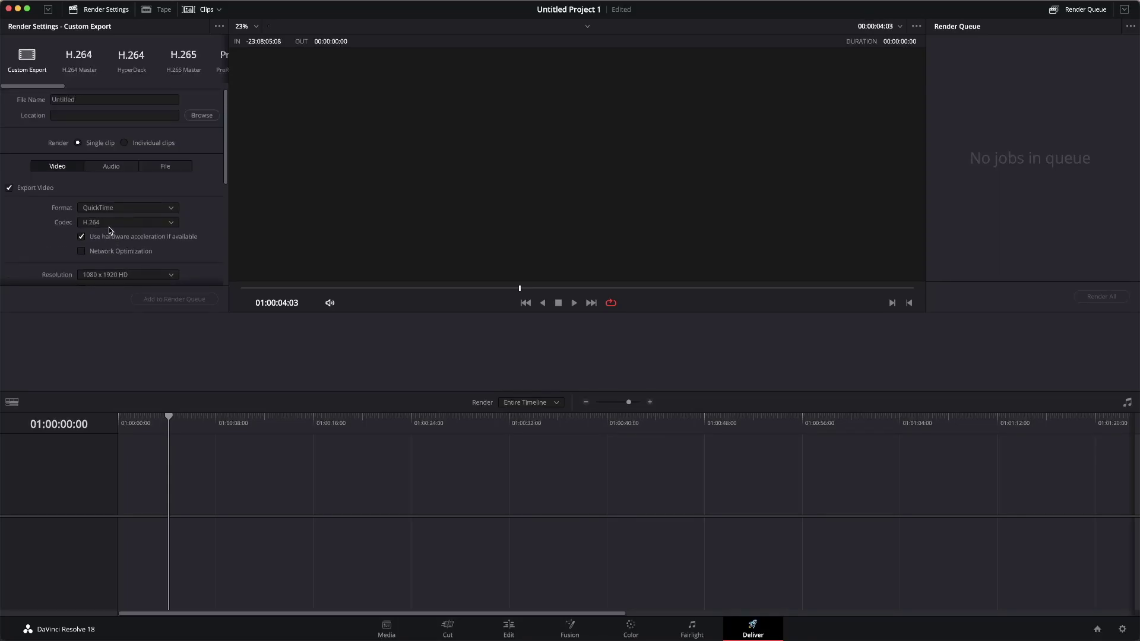
scroll(109, 231, down, 4)
scroll(109, 230, down, 2)
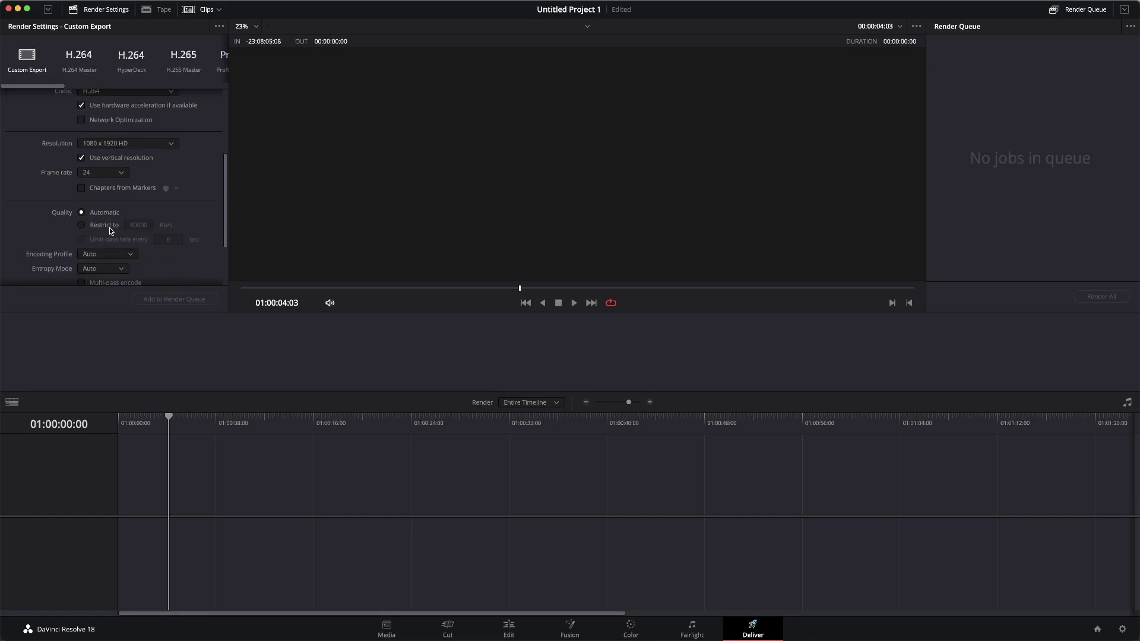
scroll(109, 230, up, 5)
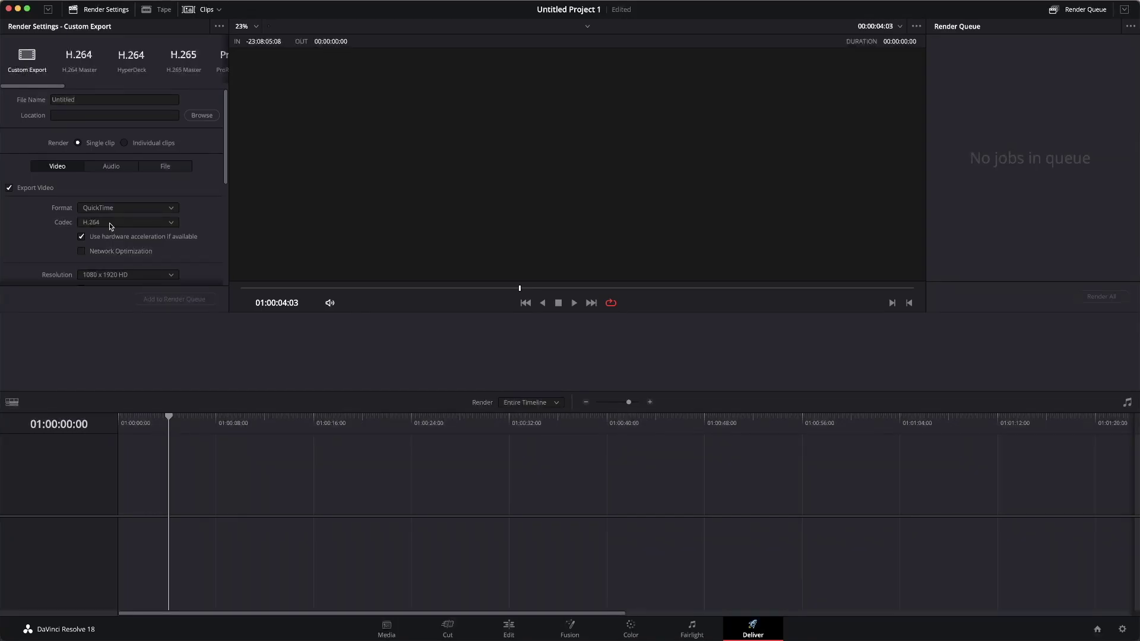
scroll(109, 225, down, 1)
scroll(109, 227, up, 1)
scroll(109, 224, down, 5)
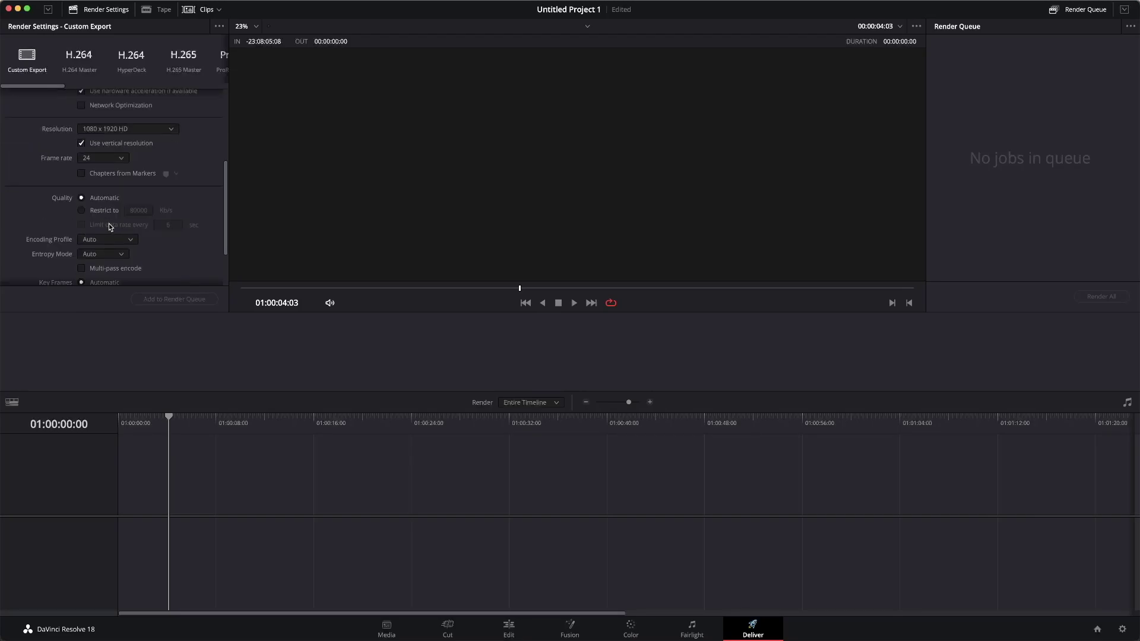